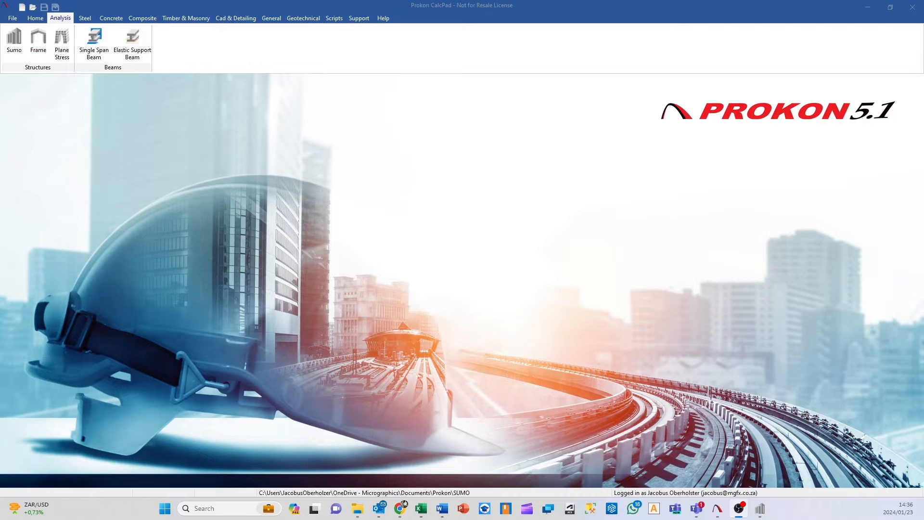
# Step: Switch to the Steel Model in Sumo and inspect the fixity properties of the split upper girt's left-hand segment in the gable wall
pyautogui.click(760, 508)
pyautogui.scroll(5, 380, 277)
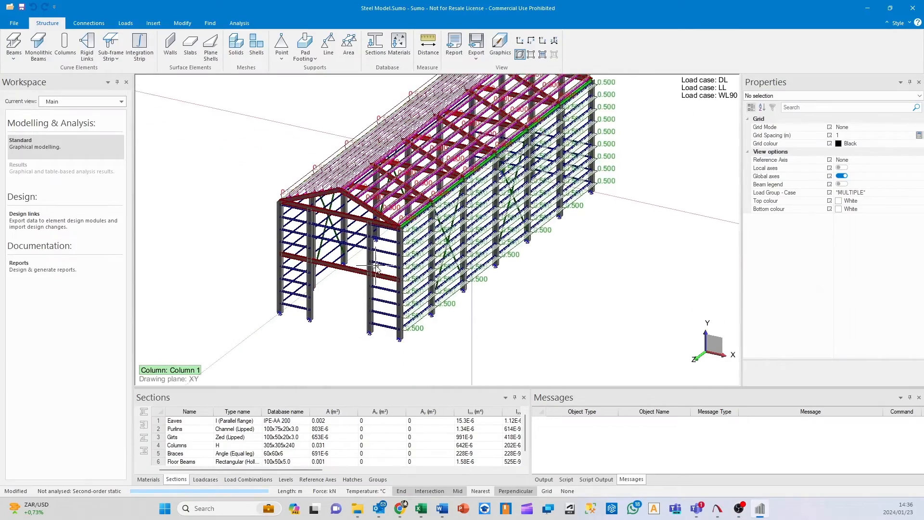
pyautogui.scroll(5, 358, 267)
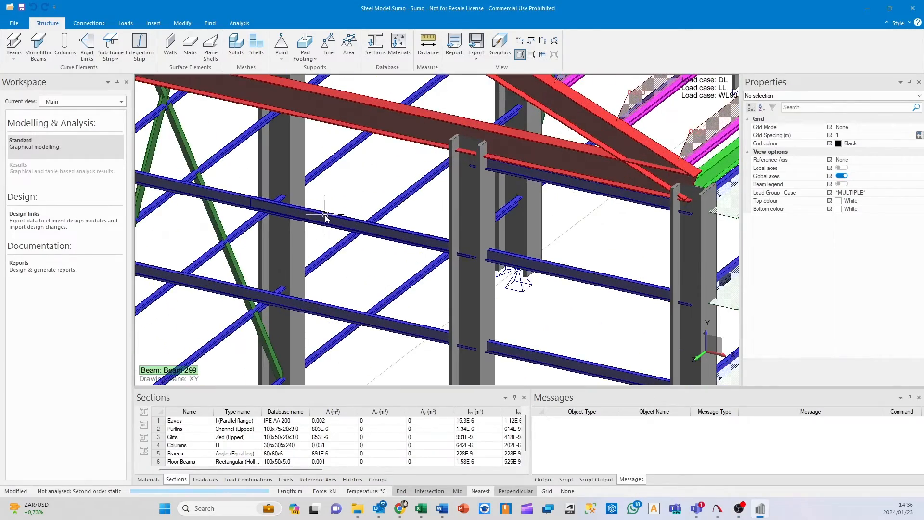
pyautogui.scroll(2, 330, 212)
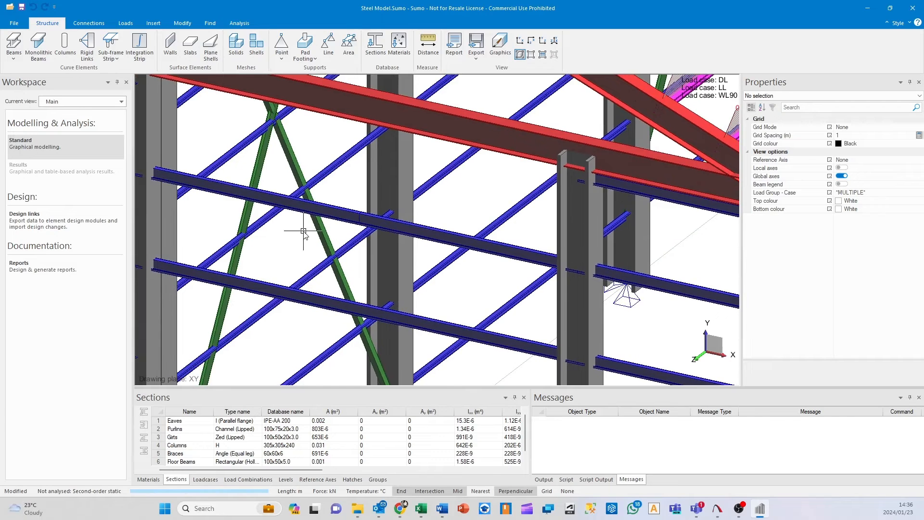
pyautogui.scroll(2, 330, 216)
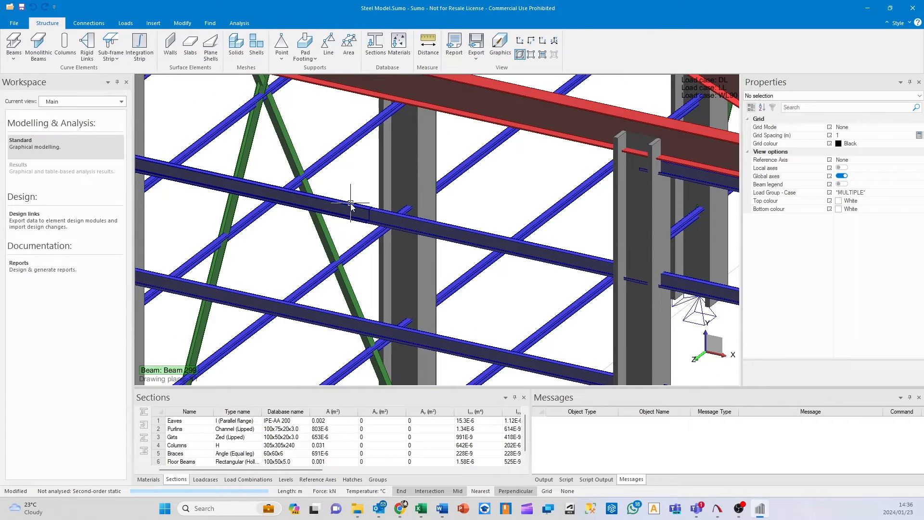
pyautogui.click(350, 203)
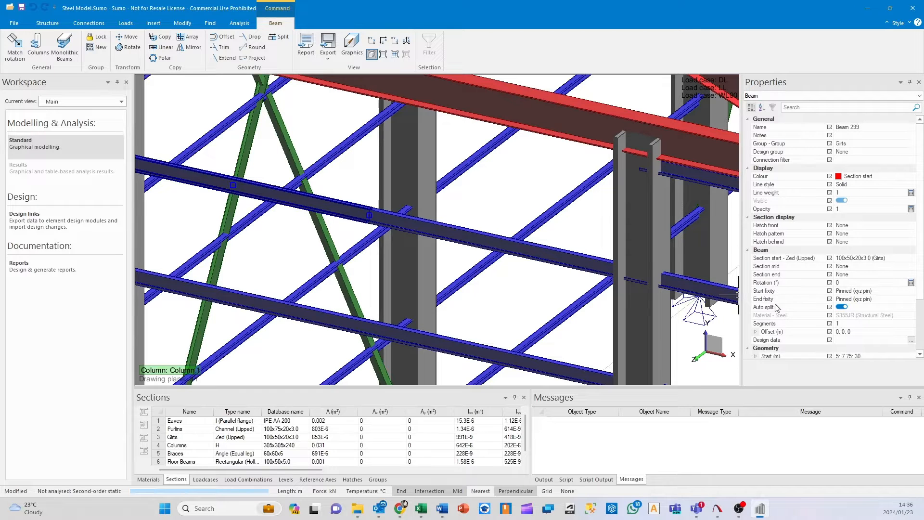
pyautogui.press('Escape')
# Step: Draw a 305x165x40 beam between the two inner gable columns below the existing cross beam, ending at 7.5; 1.75; 30
pyautogui.scroll(-3, 547, 298)
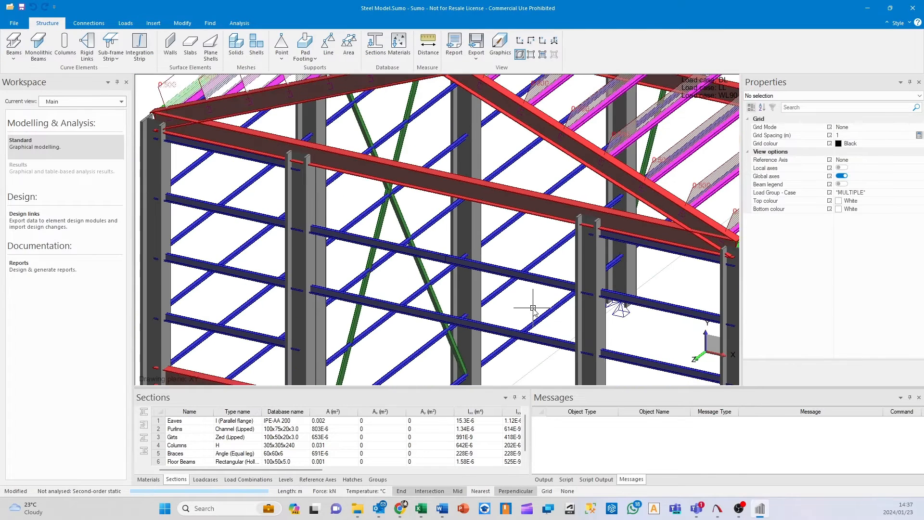
pyautogui.scroll(-2, 526, 227)
pyautogui.scroll(5, 470, 210)
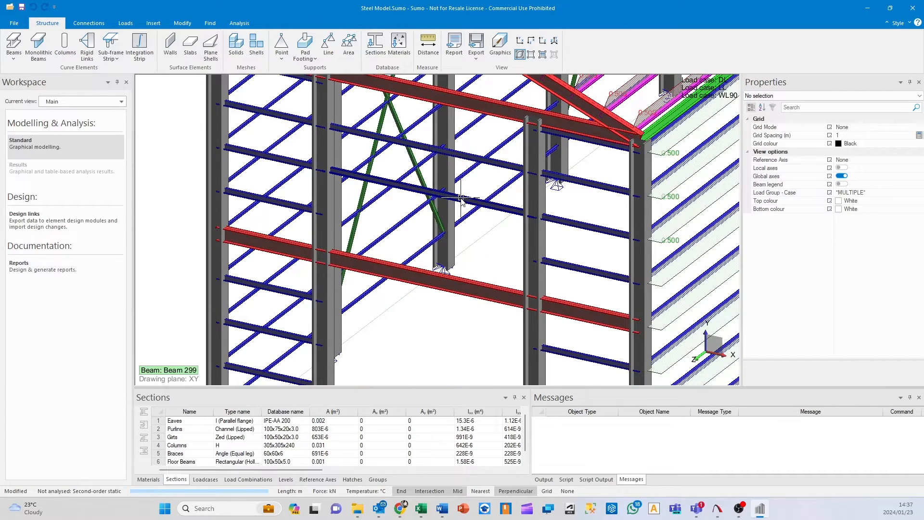
pyautogui.moveTo(465, 288); pyautogui.dragTo(456, 247, button='middle')
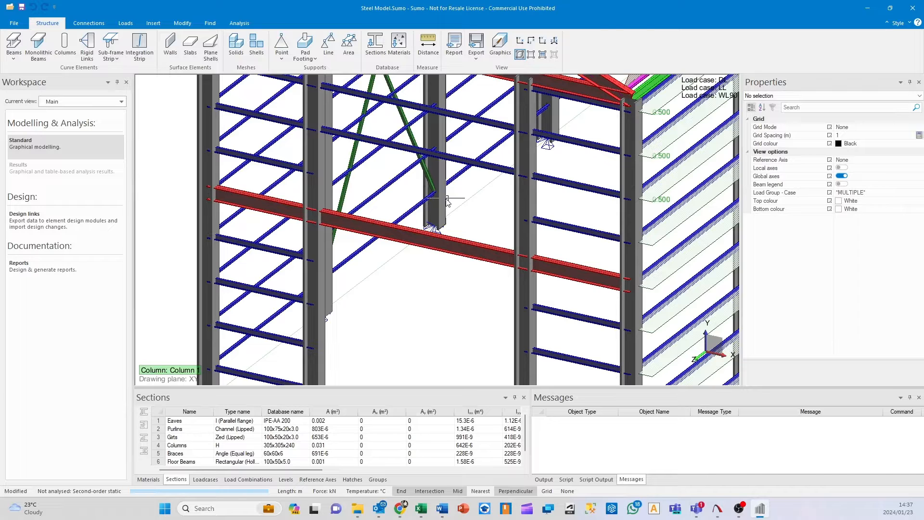
pyautogui.moveTo(387, 339); pyautogui.dragTo(406, 255, button='middle')
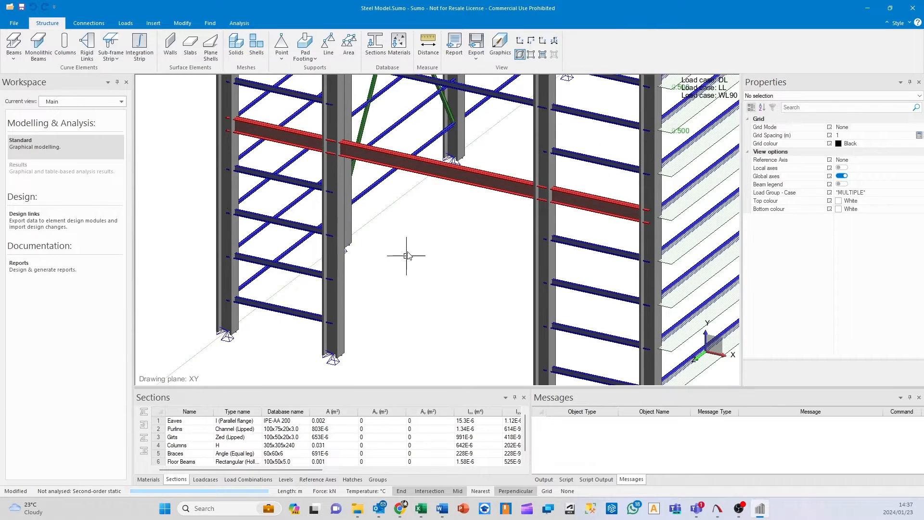
pyautogui.click(14, 43)
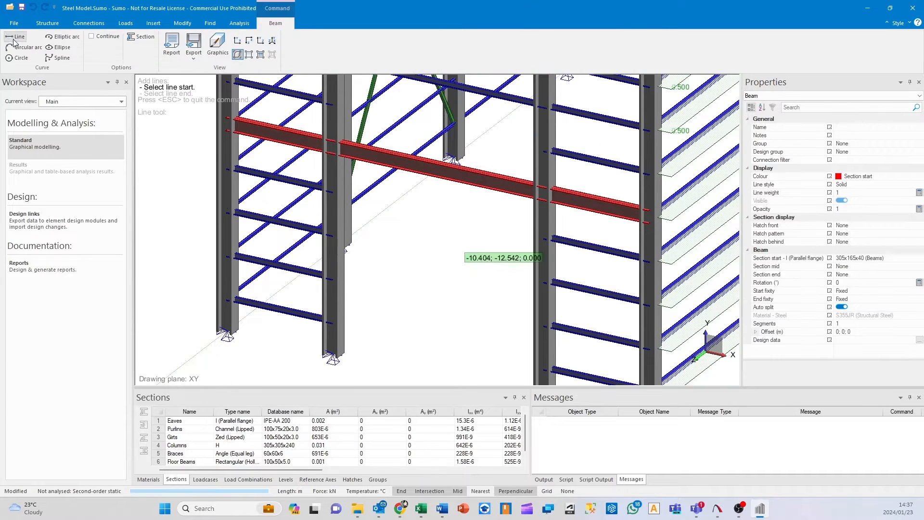
pyautogui.click(332, 281)
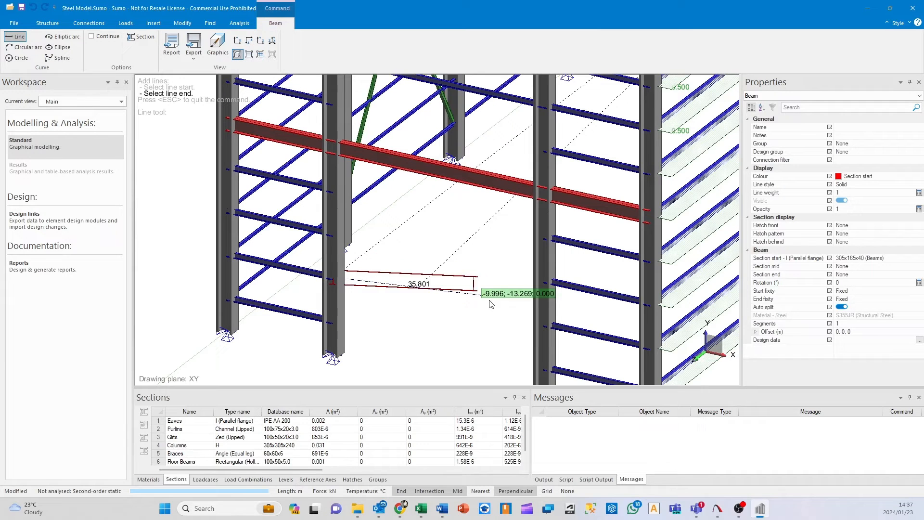
pyautogui.click(544, 325)
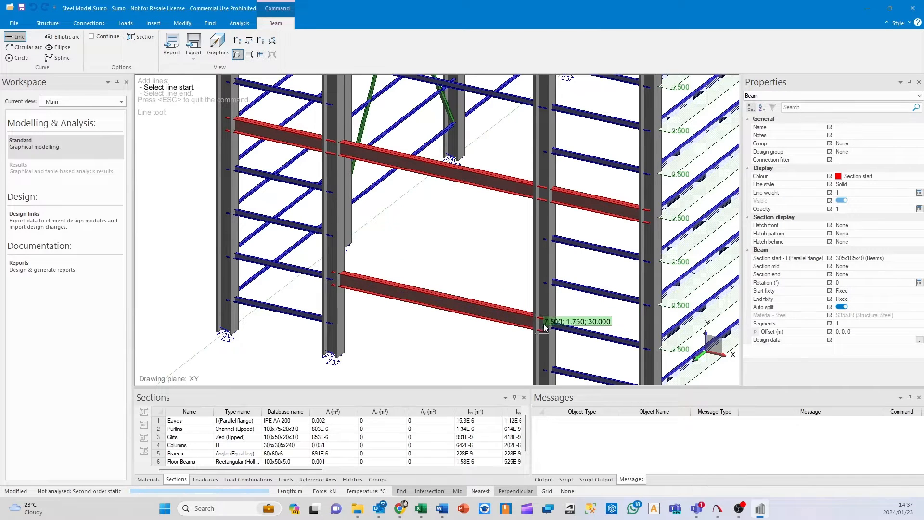
pyautogui.press('Escape')
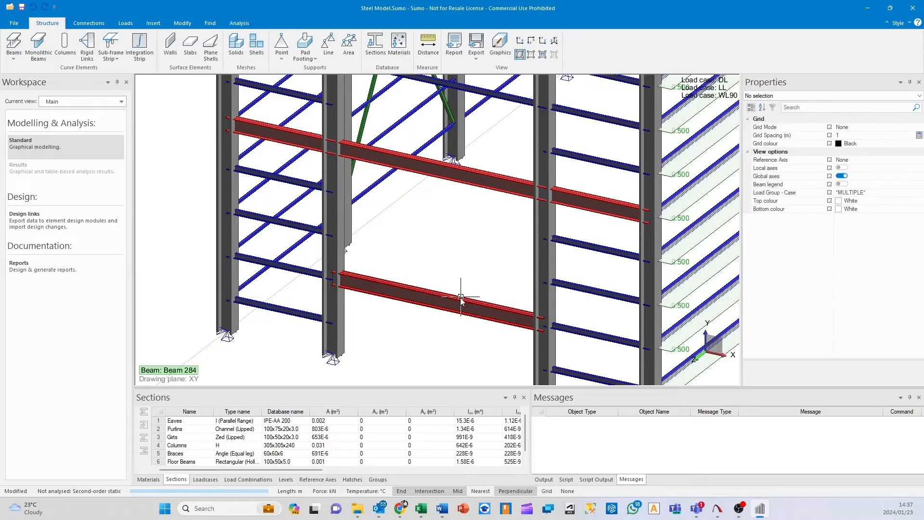
# Step: Delete the beam just drawn between the two inner gable columns
pyautogui.click(459, 304)
pyautogui.moveTo(444, 261); pyautogui.dragTo(429, 306, button='middle')
pyautogui.press('Delete')
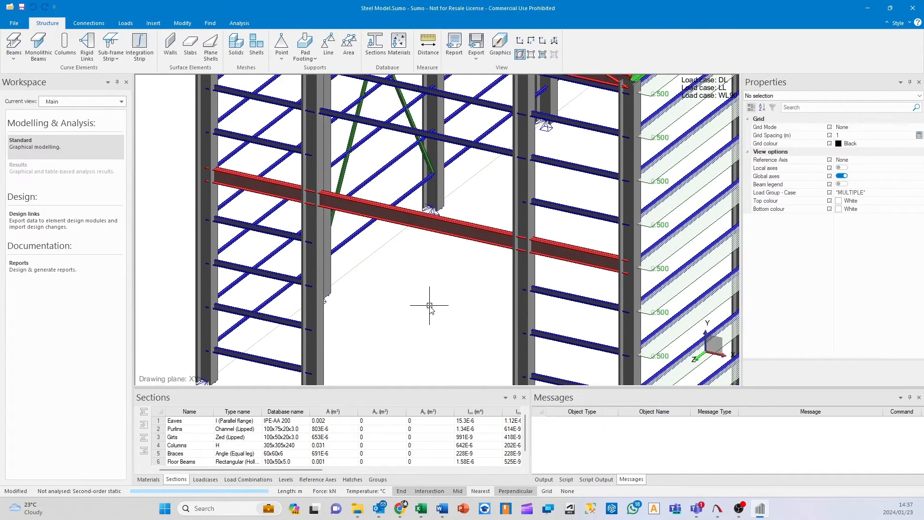
# Step: Show the gable wall in wireframe to examine the end releases of the split girt, and return to the rendered view
pyautogui.moveTo(382, 255); pyautogui.dragTo(357, 359, button='middle')
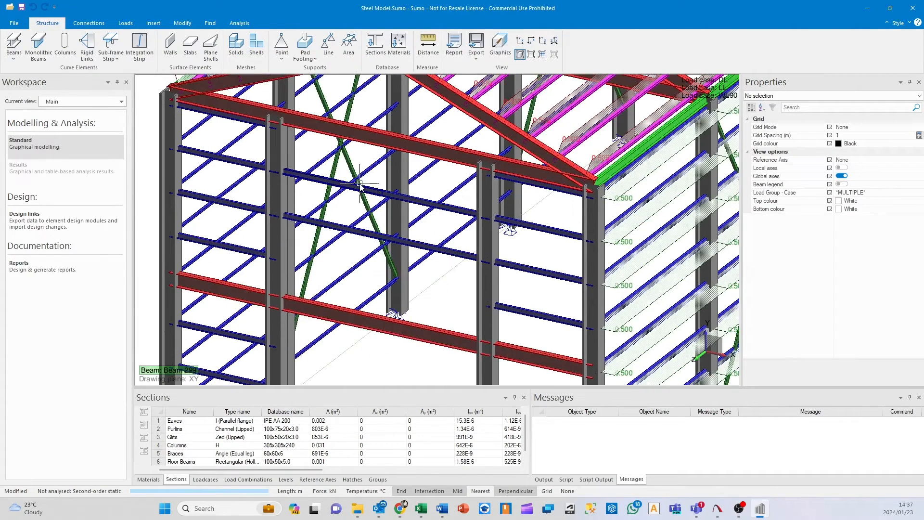
pyautogui.scroll(2, 368, 193)
pyautogui.click(542, 54)
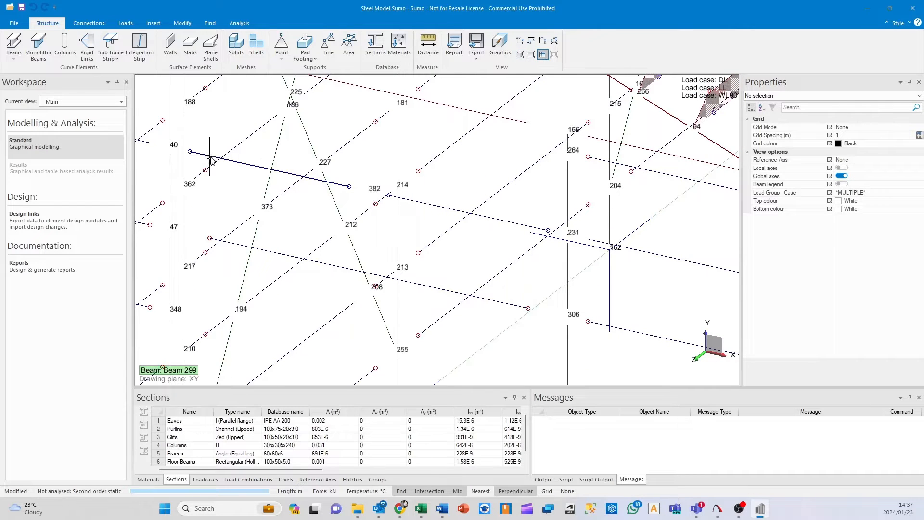
pyautogui.scroll(-2, 529, 221)
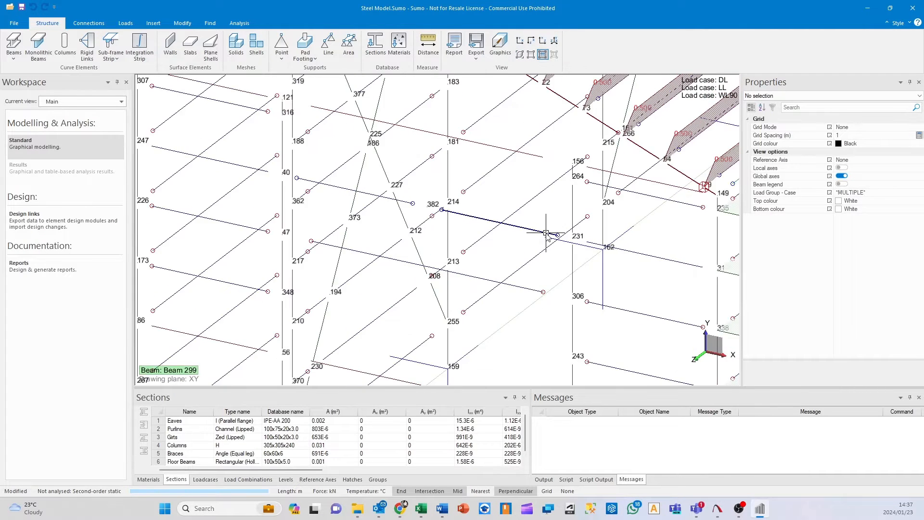
pyautogui.scroll(-2, 546, 233)
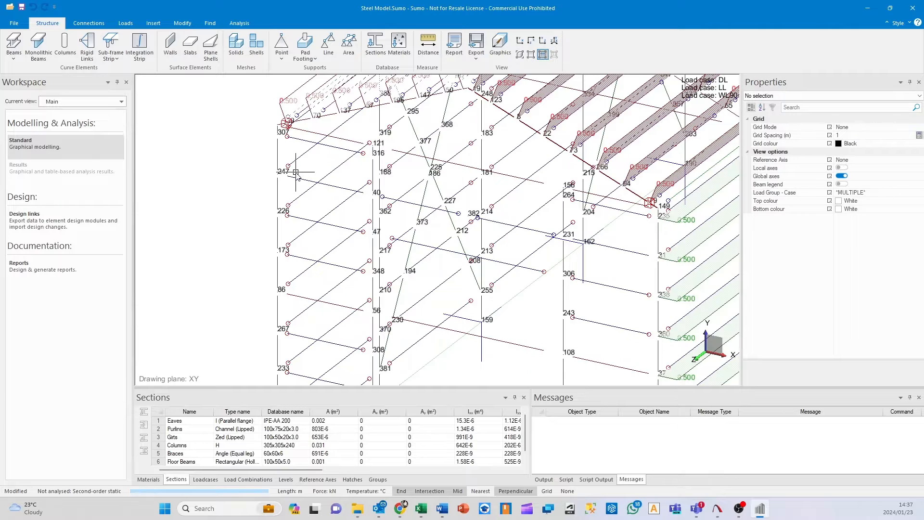
pyautogui.scroll(1, 296, 174)
pyautogui.scroll(4, 500, 211)
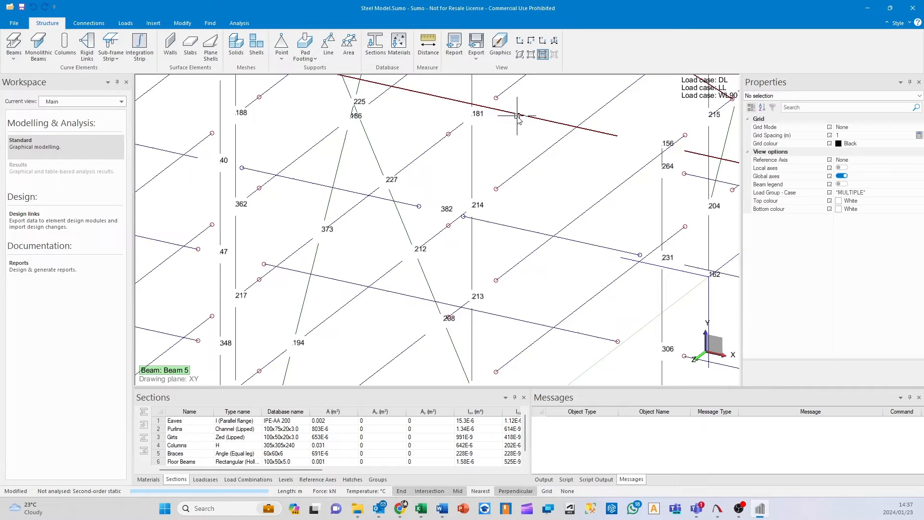
pyautogui.click(520, 54)
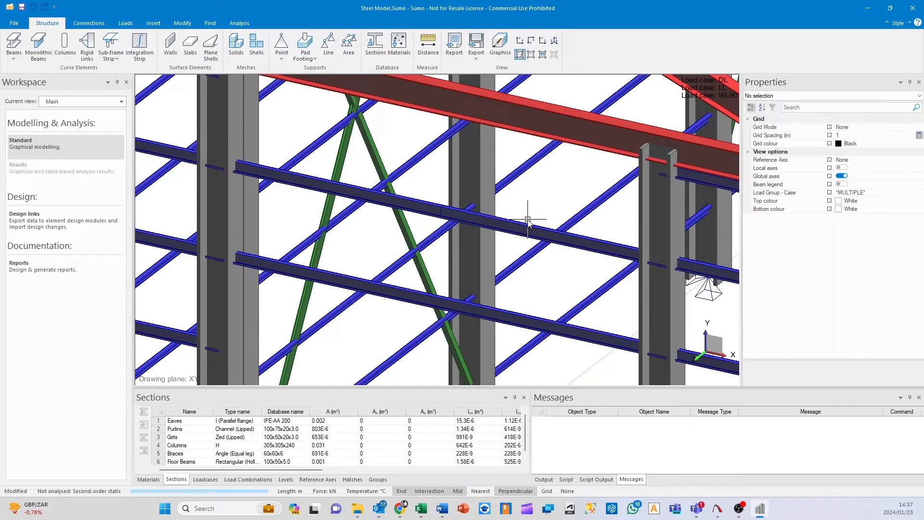
# Step: Inspect the start and end fixity of both segments of the split upper girt between the inner gable columns
pyautogui.click(526, 225)
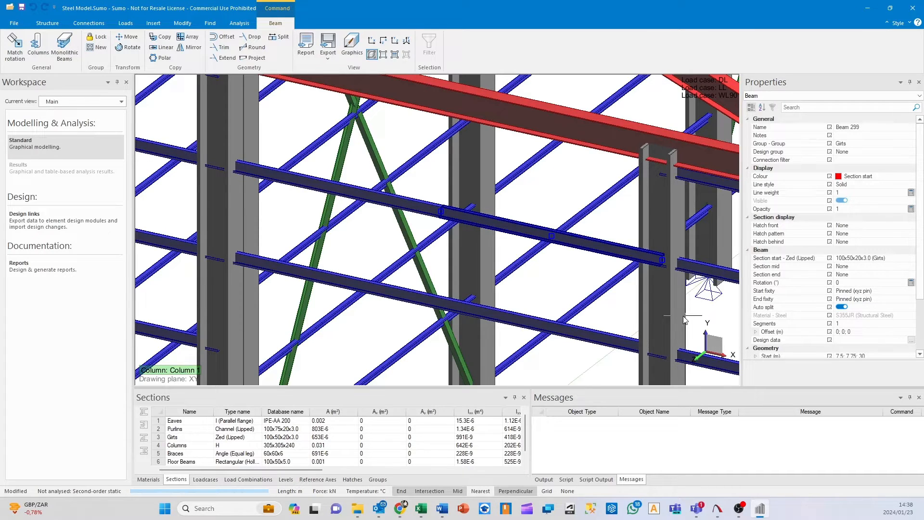
pyautogui.moveTo(684, 320); pyautogui.dragTo(639, 370, button='middle')
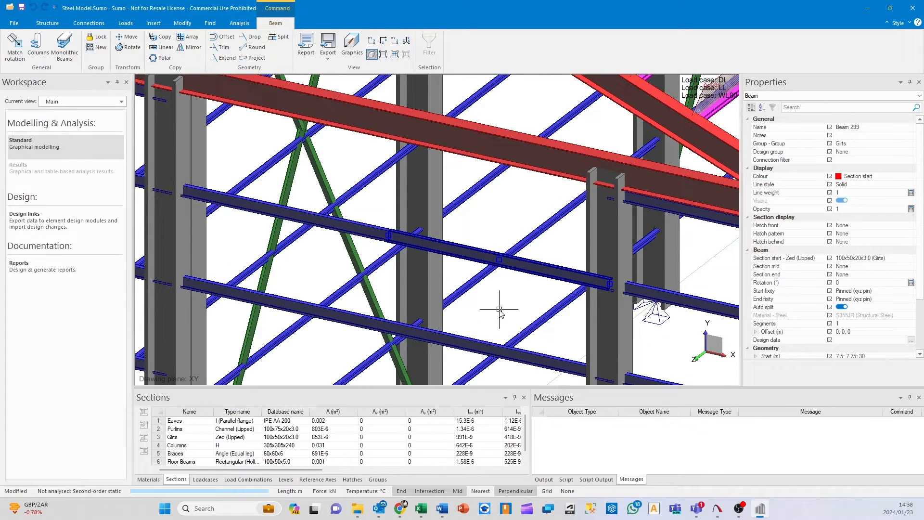
pyautogui.press('Escape')
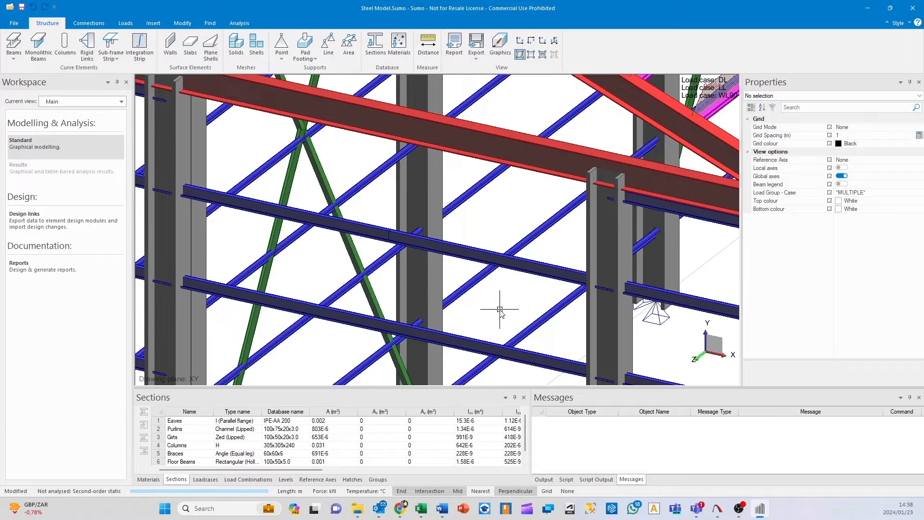
pyautogui.click(469, 248)
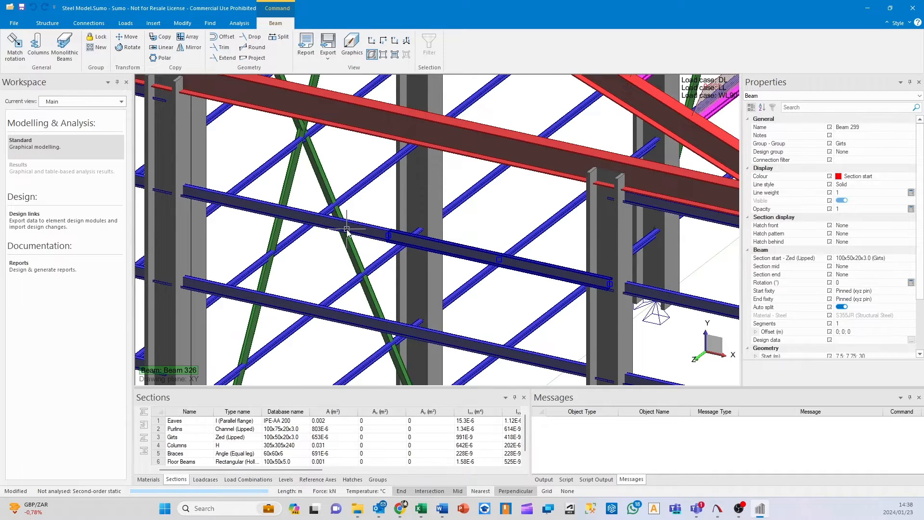
pyautogui.click(499, 232)
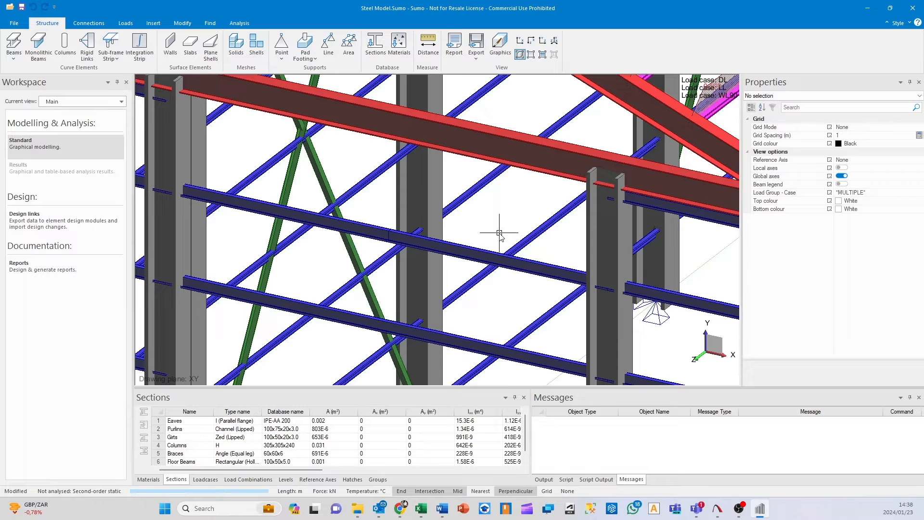
pyautogui.click(466, 255)
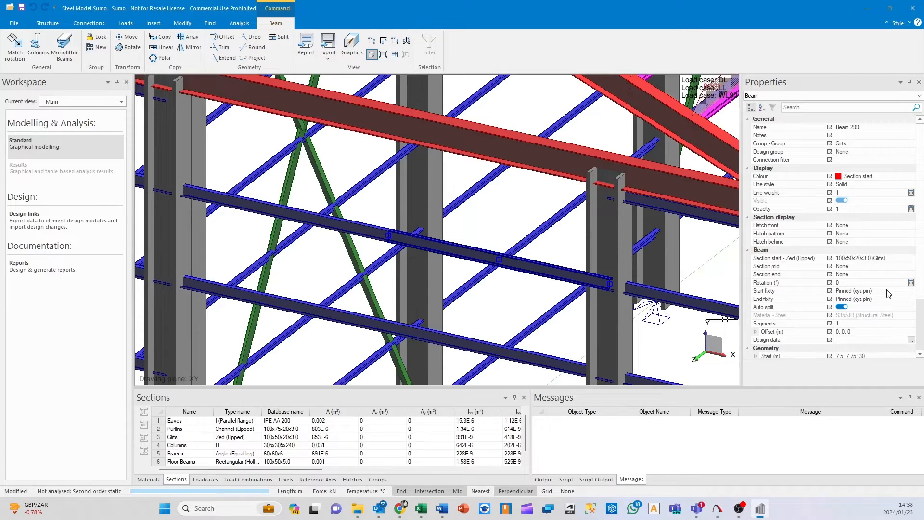
pyautogui.scroll(2, 470, 245)
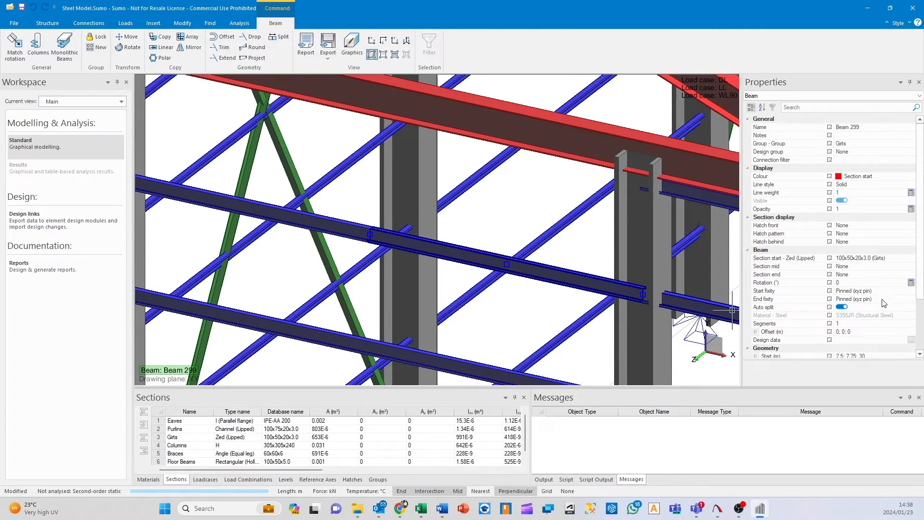
pyautogui.click(348, 219)
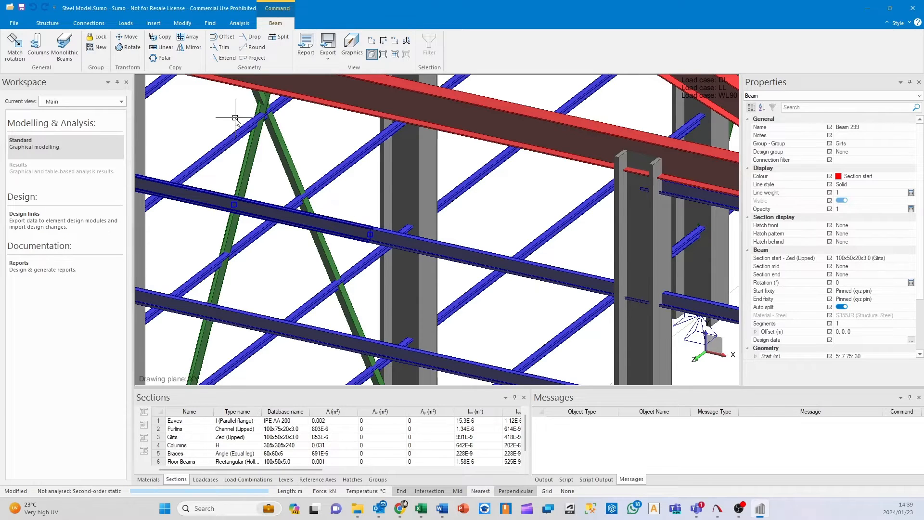
pyautogui.press('Escape')
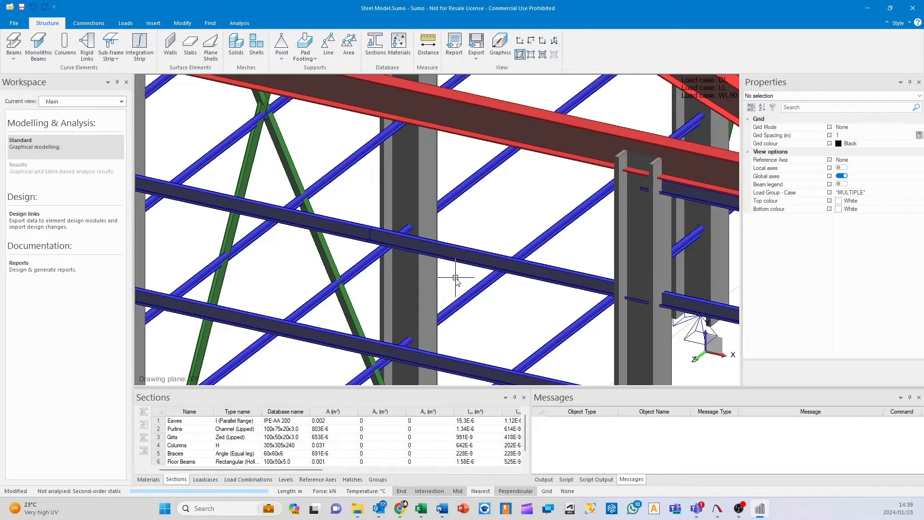
# Step: Set the start fixity of the split girt's right-hand segment to Torsion Fixed (xy pin)
pyautogui.moveTo(460, 264); pyautogui.dragTo(512, 274, button='middle')
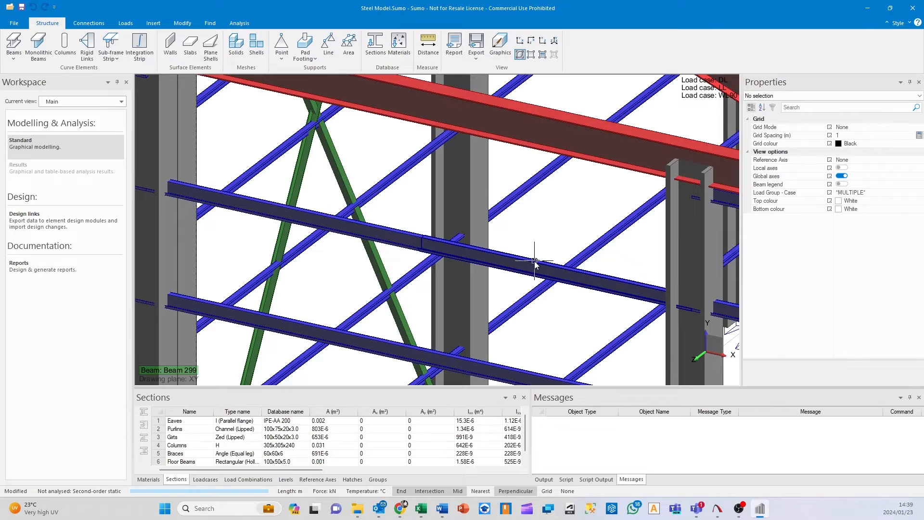
pyautogui.click(524, 272)
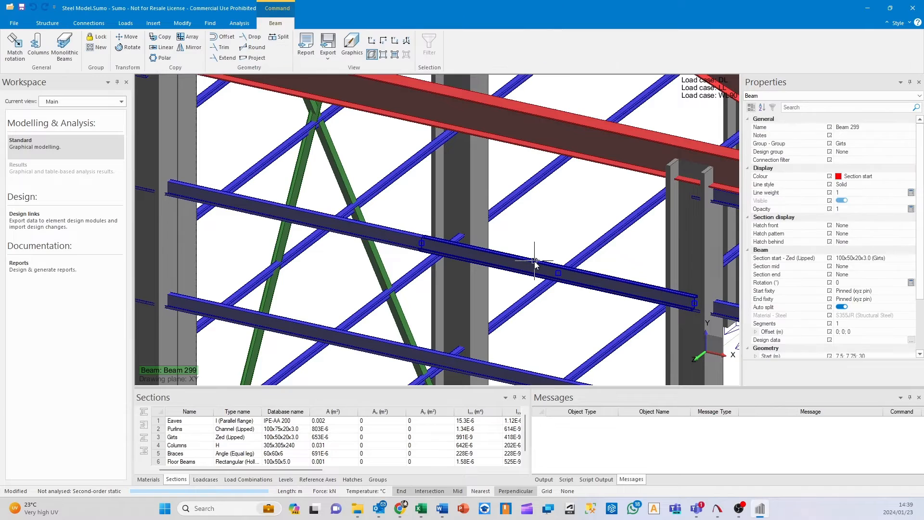
pyautogui.click(910, 290)
pyautogui.click(910, 291)
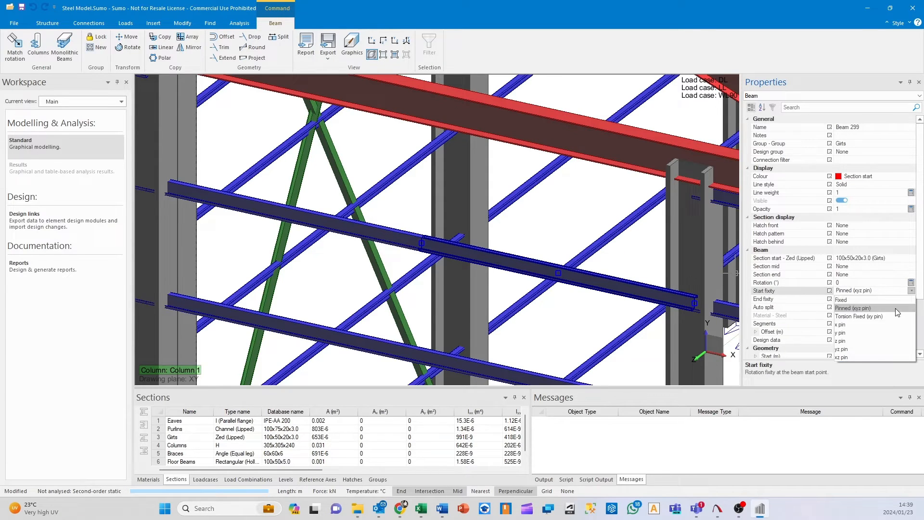
pyautogui.click(875, 321)
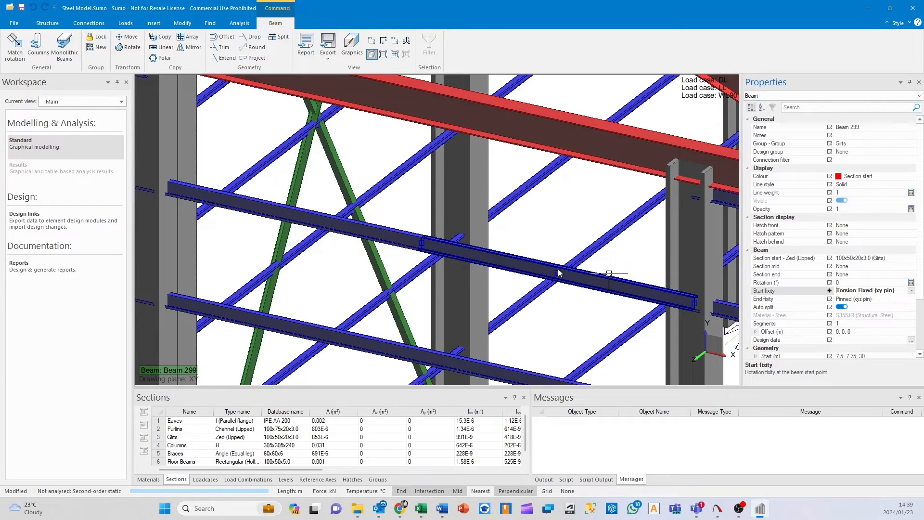
pyautogui.press('Escape')
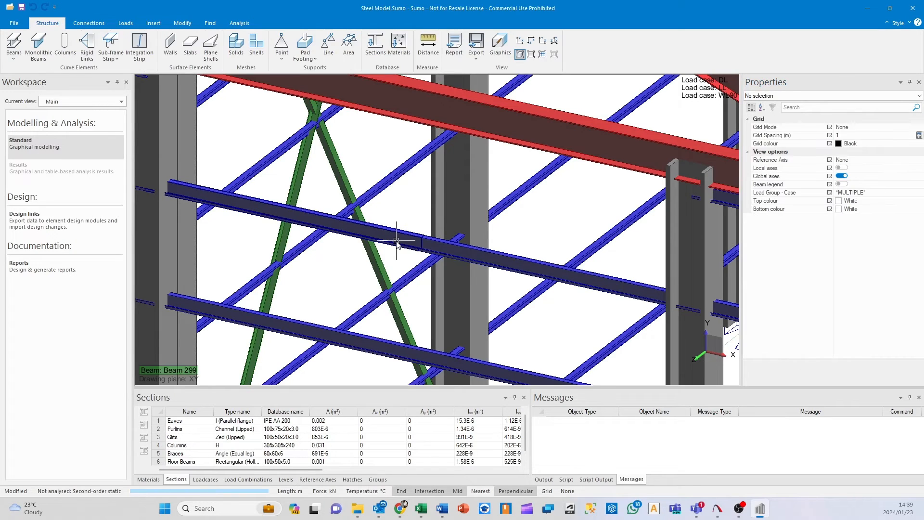
# Step: Reselect the split girt's right-hand segment to check its start and end fixity
pyautogui.click(517, 264)
pyautogui.scroll(-2, 517, 265)
pyautogui.scroll(-1, 516, 264)
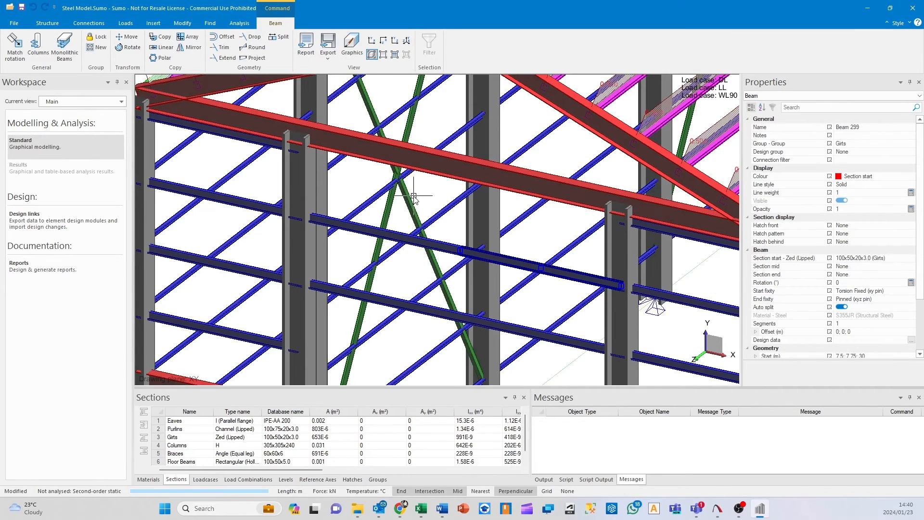
# Step: Select the long horizontal beam at the gable's eaves level and examine its start fixity options
pyautogui.moveTo(415, 195); pyautogui.dragTo(394, 305, button='middle')
pyautogui.scroll(1, 403, 227)
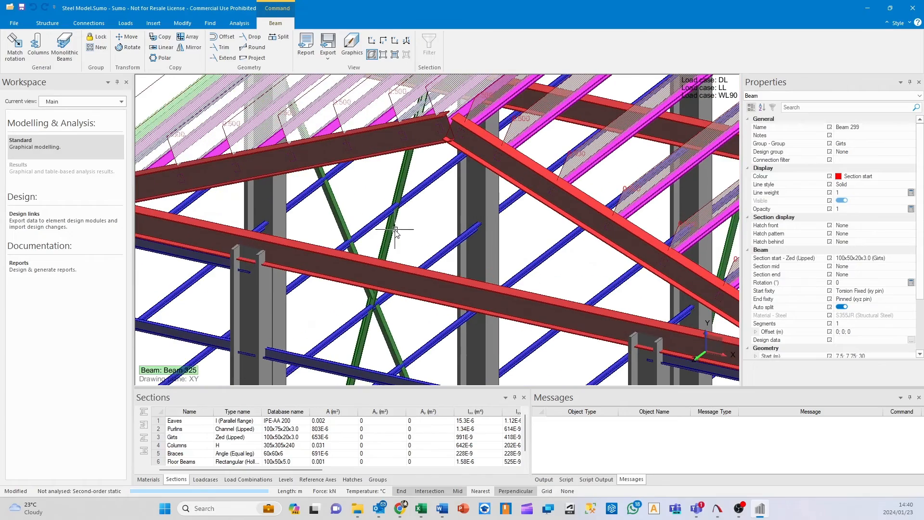
pyautogui.click(330, 206)
pyautogui.scroll(-2, 389, 243)
pyautogui.click(411, 259)
pyautogui.scroll(-1, 412, 258)
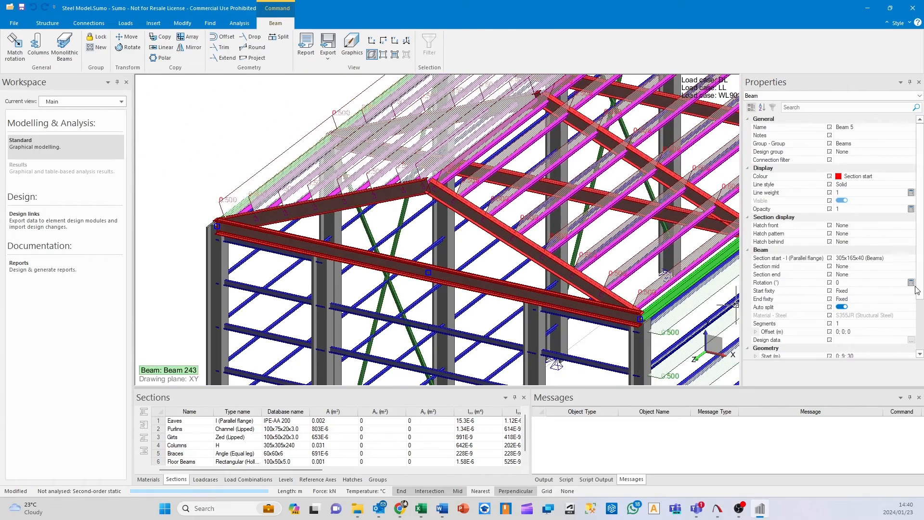
pyautogui.click(898, 291)
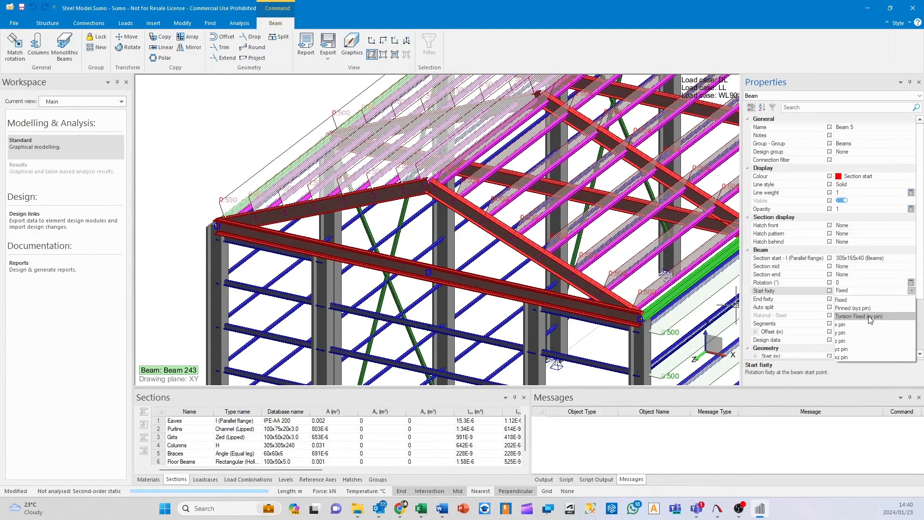
pyautogui.click(189, 152)
pyautogui.moveTo(316, 284); pyautogui.dragTo(371, 178, button='middle')
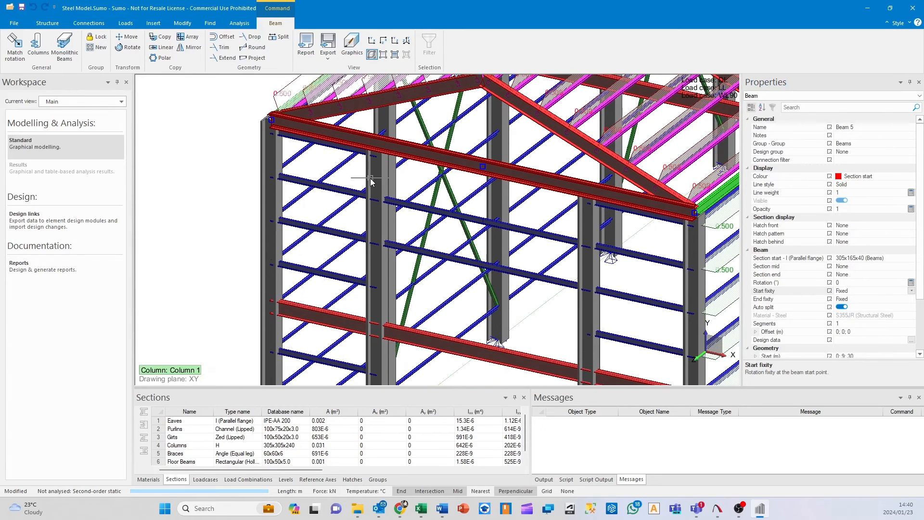